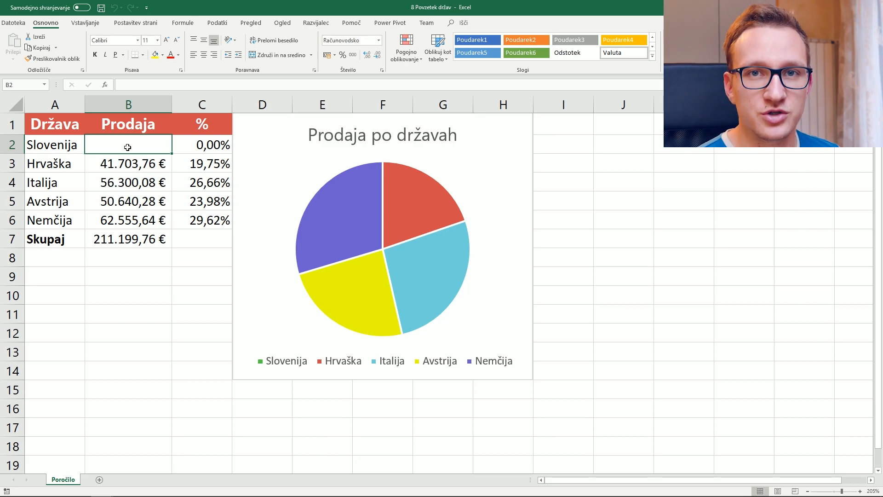
Examine the country list, Slovenia's sales cell, its share formula in C2 and the pie chart's source data
left_click_drag(56, 146, 55, 219)
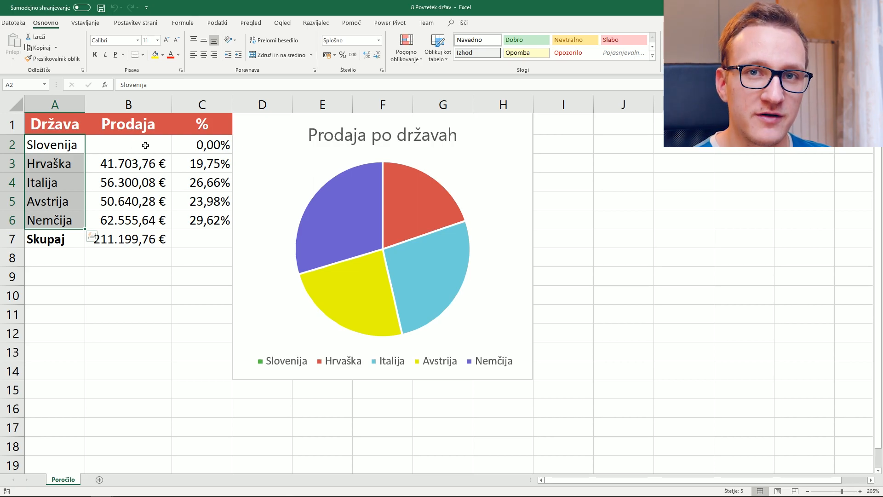
left_click(150, 148)
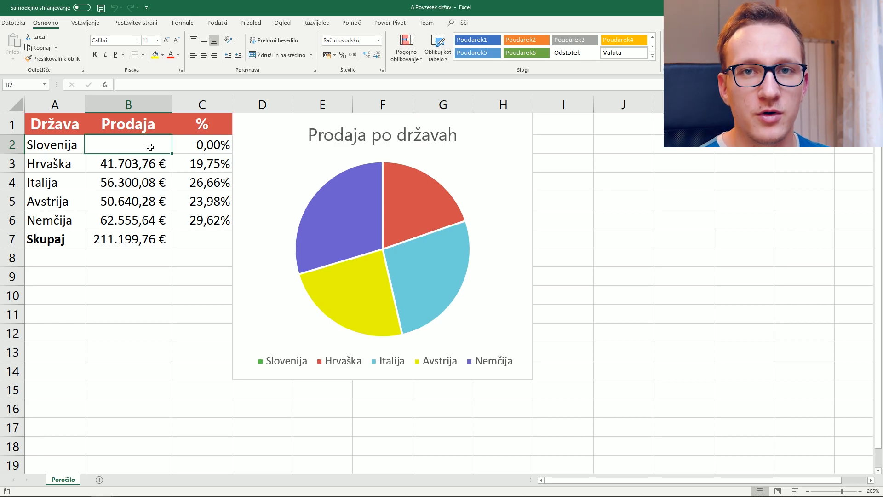
left_click(212, 146)
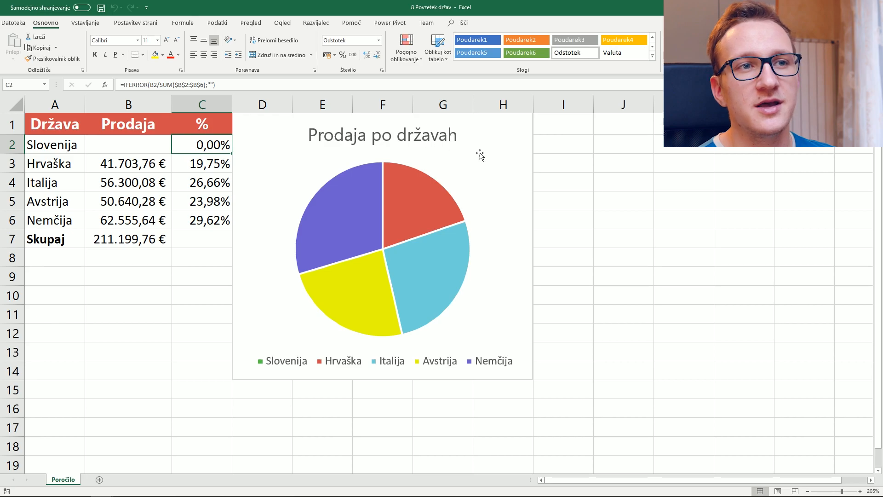
left_click(490, 183)
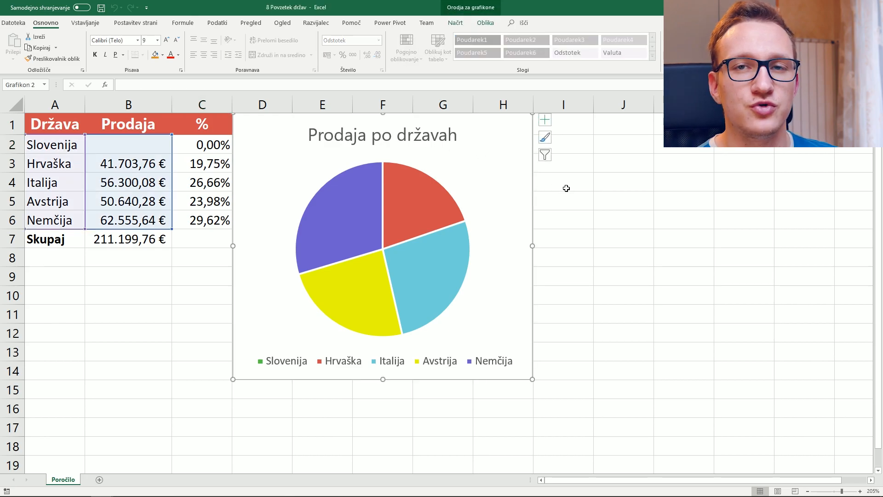
left_click(595, 193)
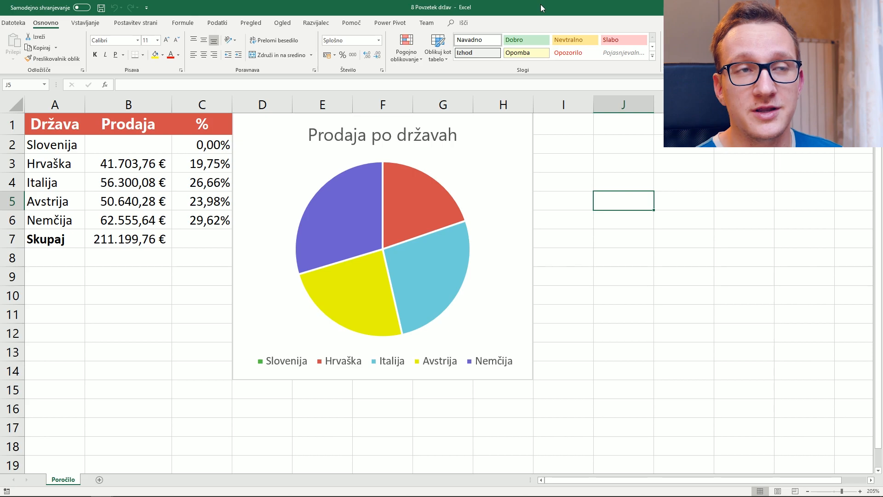
Snap the 8 Povzetek držav and 8 Računanje preko zvezkov workbook windows side by side
left_click_drag(530, 5, 1, 150)
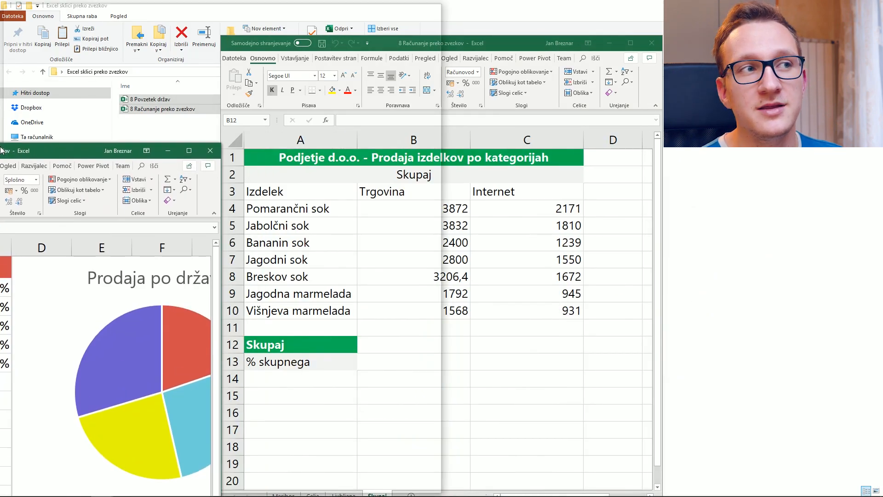
left_click_drag(2, 149, 0, 151)
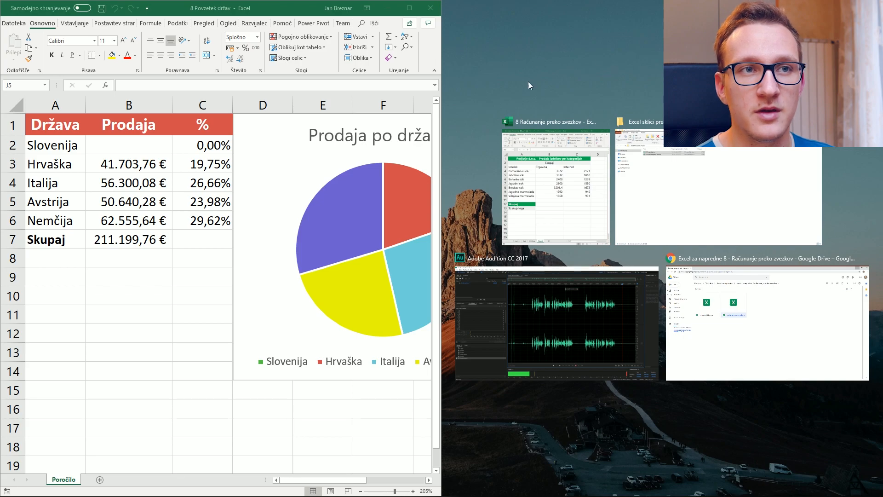
left_click(562, 189)
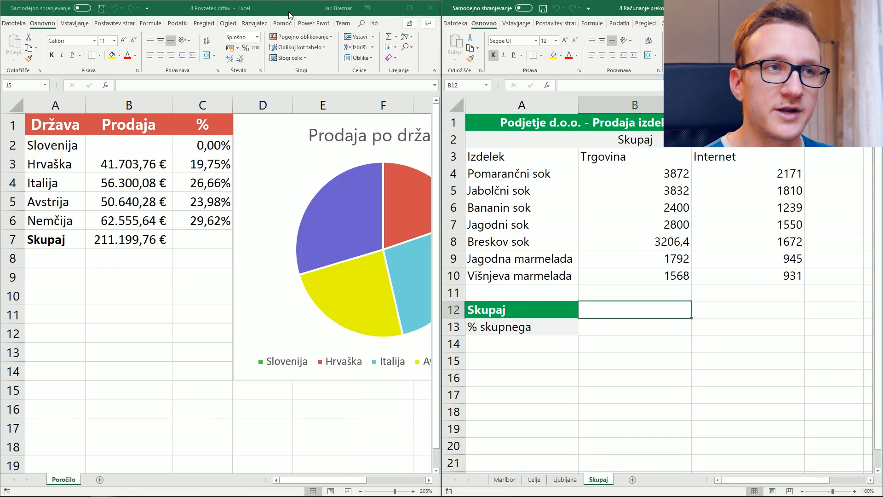
Unsnap both workbook windows, then widen and reposition the 8 Računanje preko zvezkov window
left_click_drag(289, 7, 312, 39)
left_click_drag(739, 10, 635, 34)
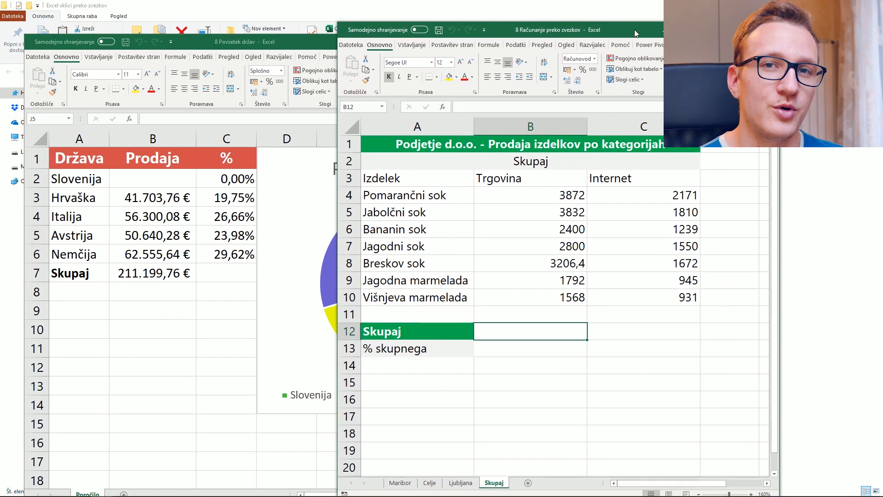
left_click_drag(779, 65, 862, 64)
left_click_drag(740, 31, 658, 40)
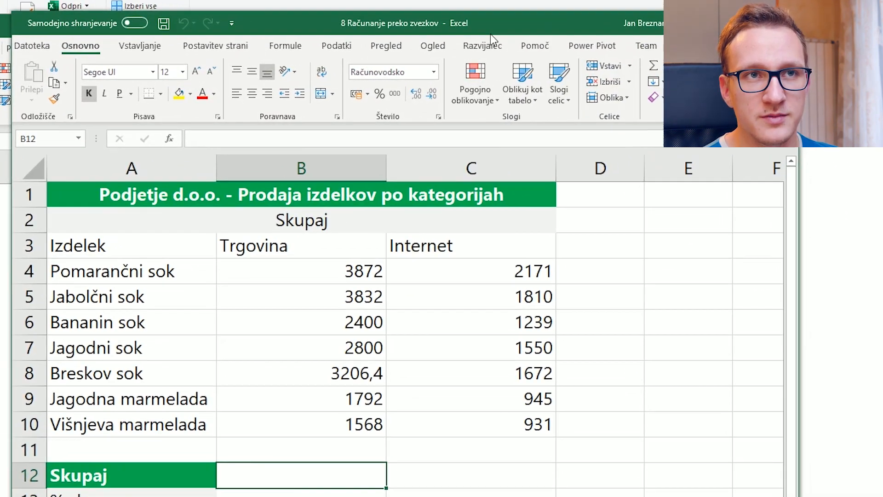
Arrange all open workbook windows with the tiled option (Razpostavi)
left_click(431, 46)
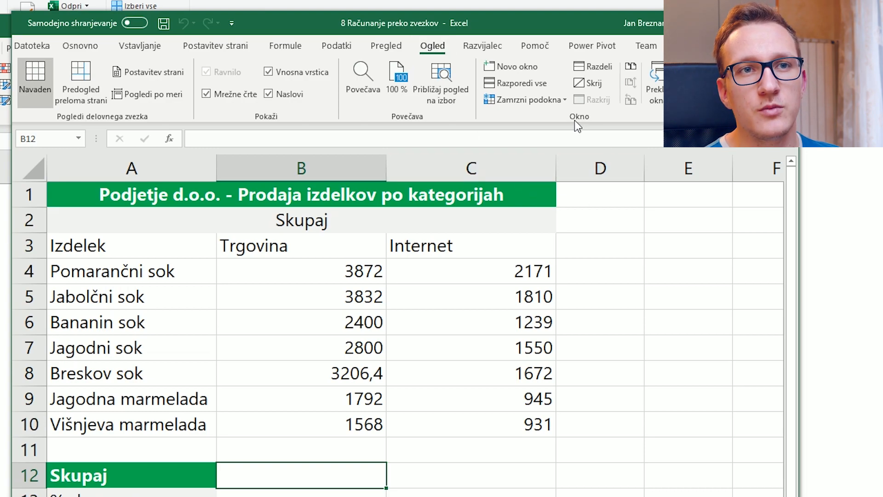
left_click(525, 86)
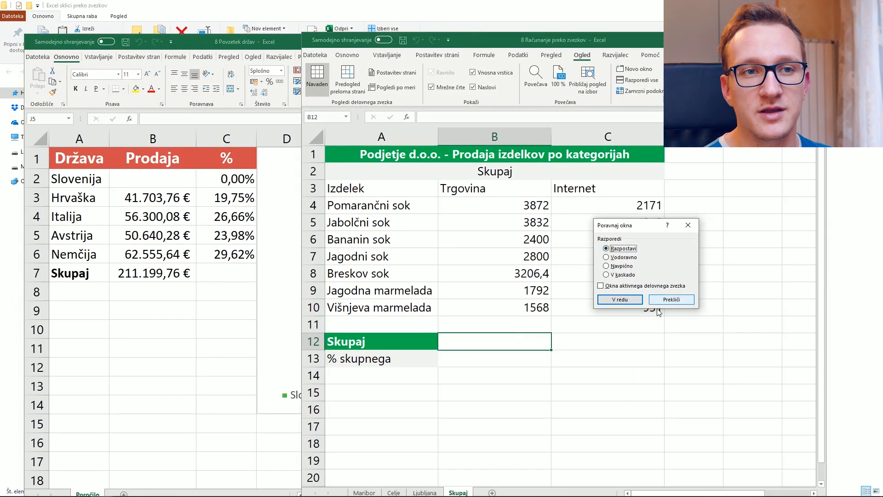
left_click(616, 300)
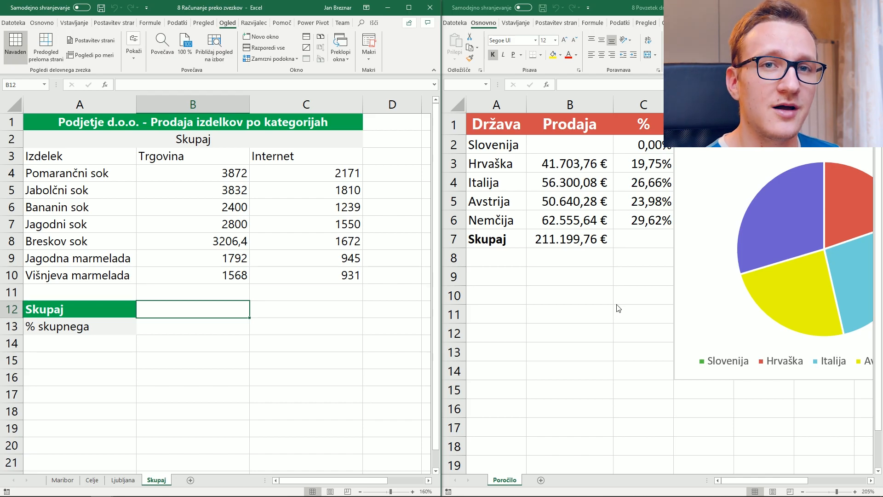
Examine Slovenia's sales cell B2 in the country summary, the source figures B4:C10 and total cell B12 on the Skupaj sheet
left_click(583, 142)
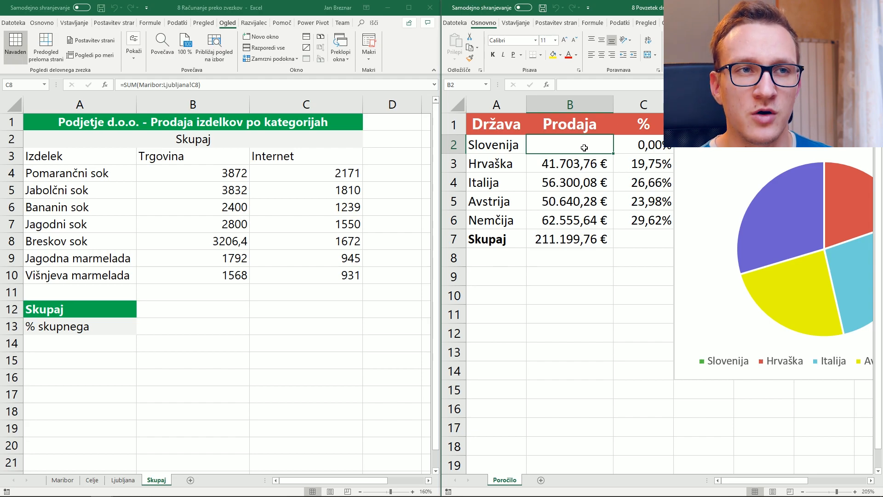
left_click(207, 169)
left_click_drag(199, 171, 332, 276)
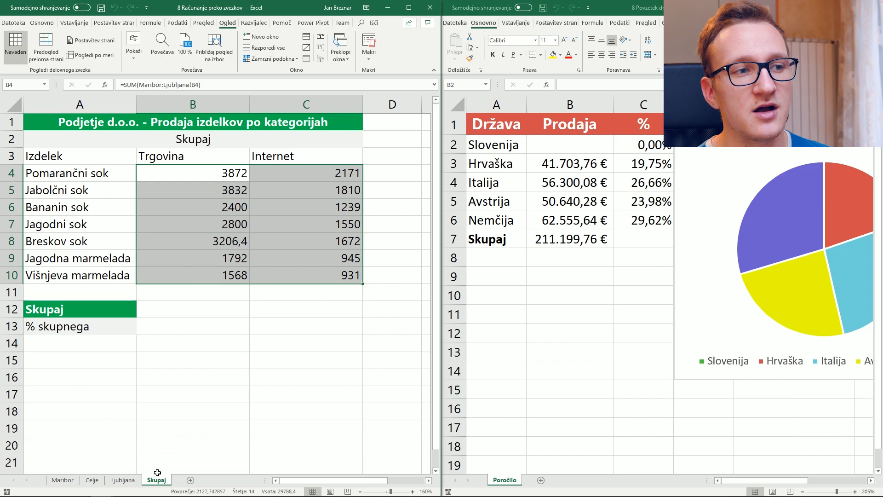
left_click(158, 312)
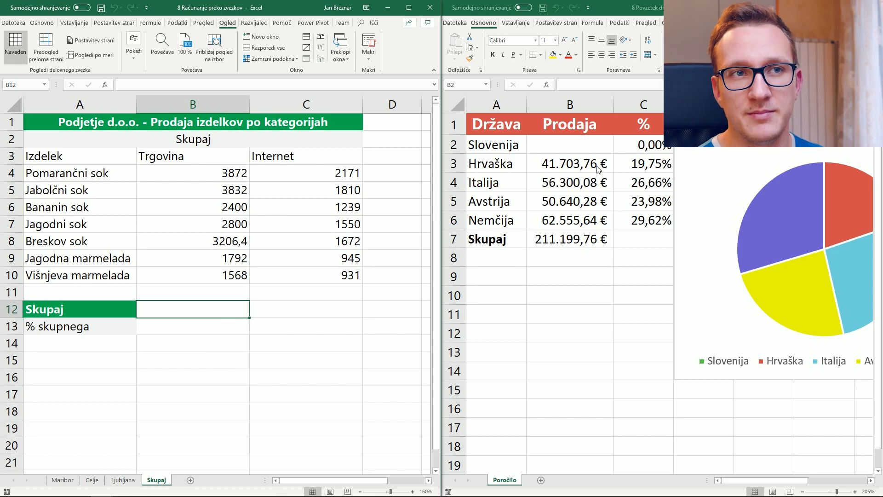
left_click(582, 144)
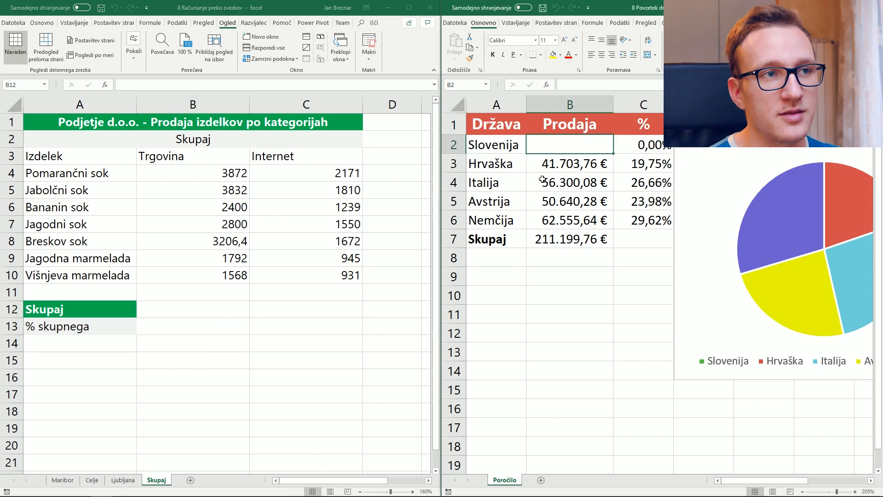
left_click(223, 201)
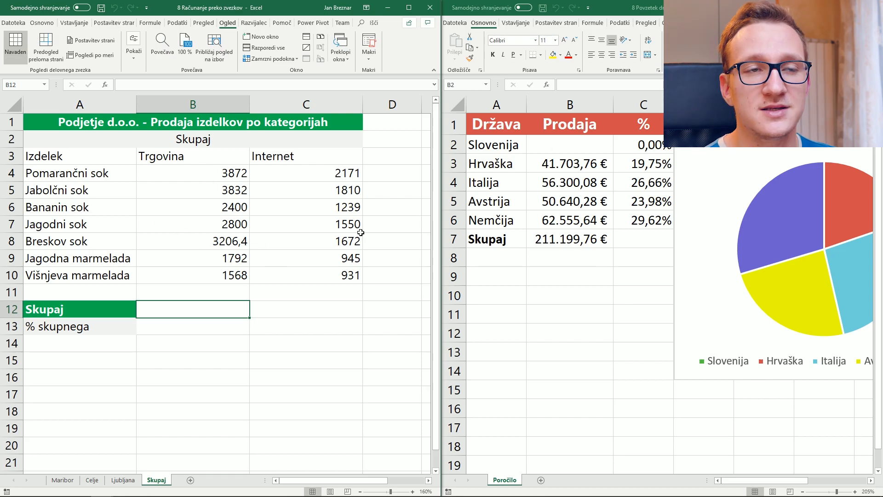
Fill Slovenia's sales cell B2 in 8 Povzetek držav with the SUM of B4:C10 from the Skupaj sheet of 8 Računanje preko zvezkov
left_click(586, 149)
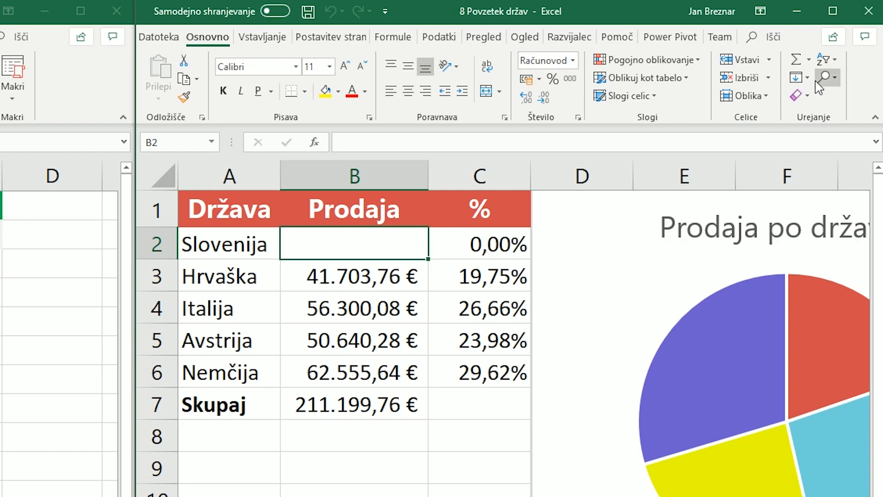
left_click(797, 61)
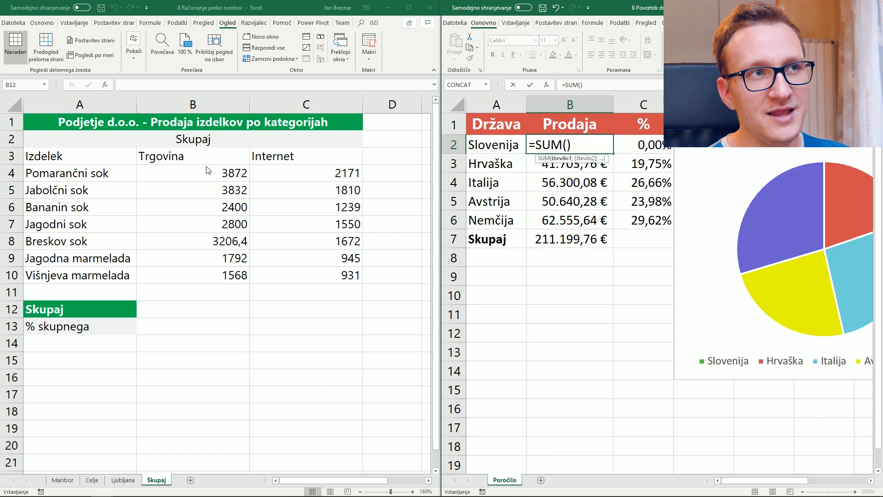
left_click(193, 228)
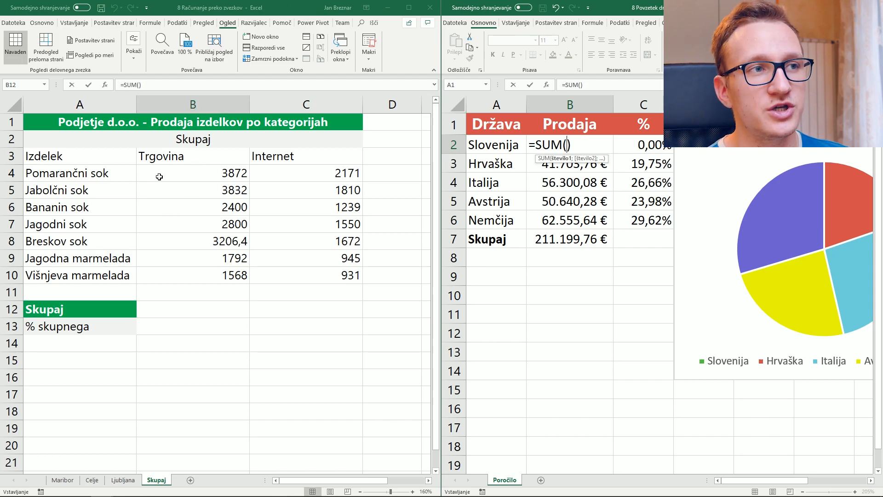
left_click(155, 172)
left_click_drag(158, 172, 316, 273)
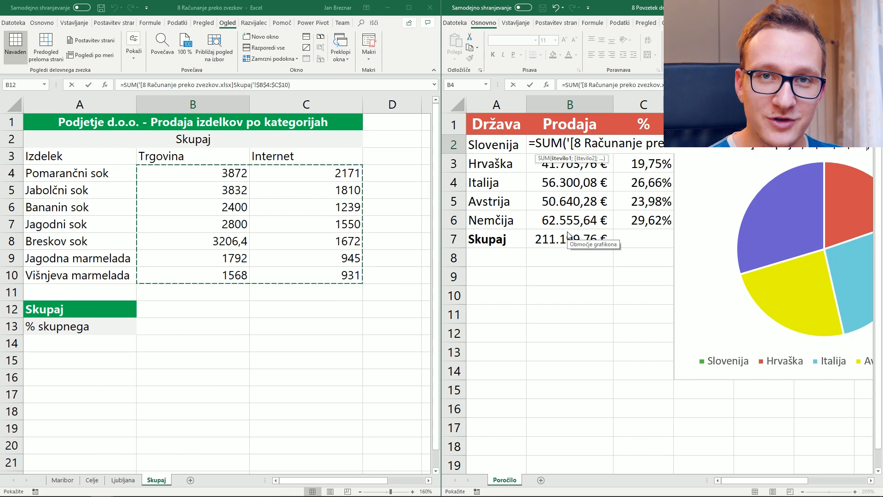
key("Return")
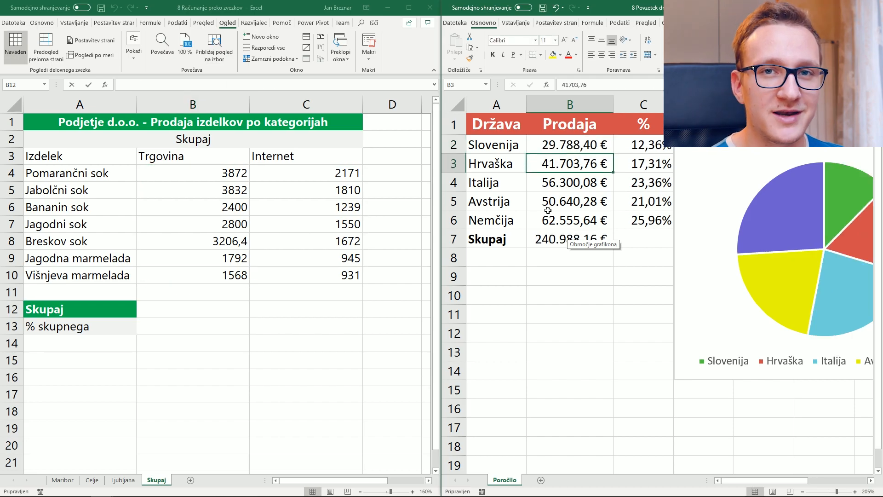
Calculate the overall sales in cell B12 of the Skupaj sheet as the SUM of B4:C10
left_click(188, 315)
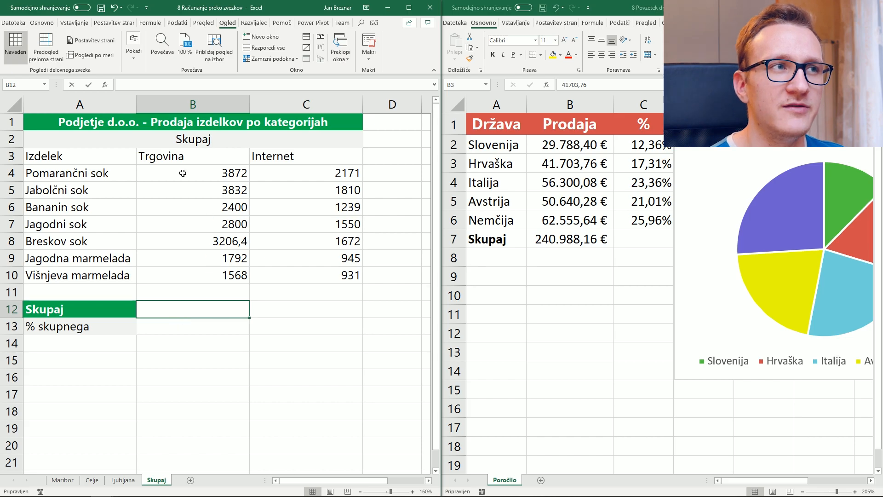
left_click(42, 23)
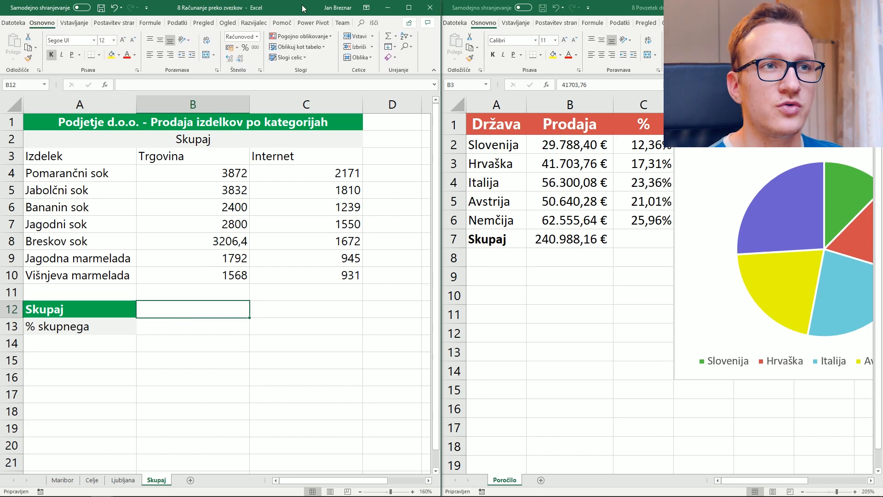
left_click(389, 38)
left_click(212, 174)
left_click_drag(212, 173, 318, 271)
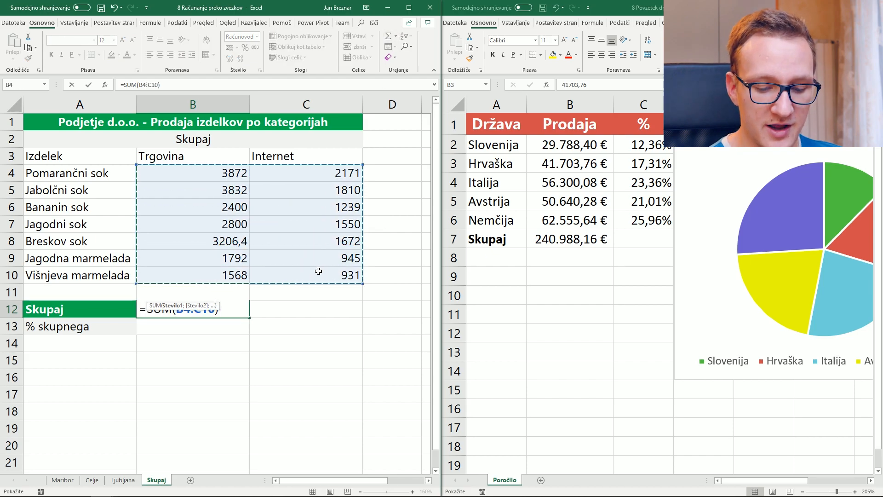
key("Return")
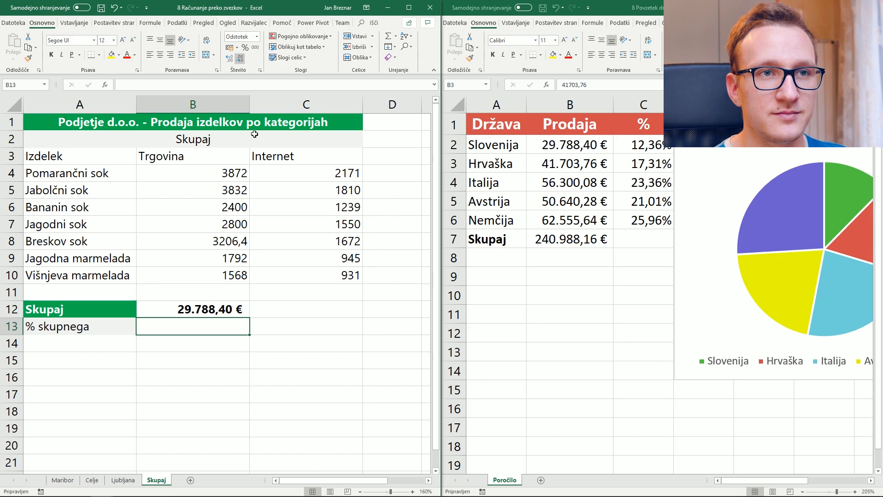
Compare the total in B12 of the Skupaj sheet with Slovenia's sales in B2 of the country summary
key("Up")
left_click(605, 144)
left_click(603, 148)
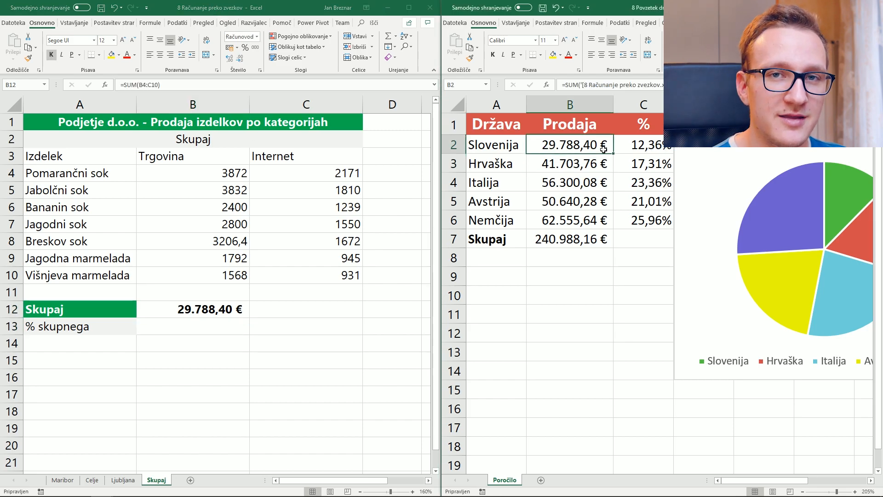
Set the Trgovina sales of Bananin sok on the Maribor sheet (B6) to 100000
left_click(55, 483)
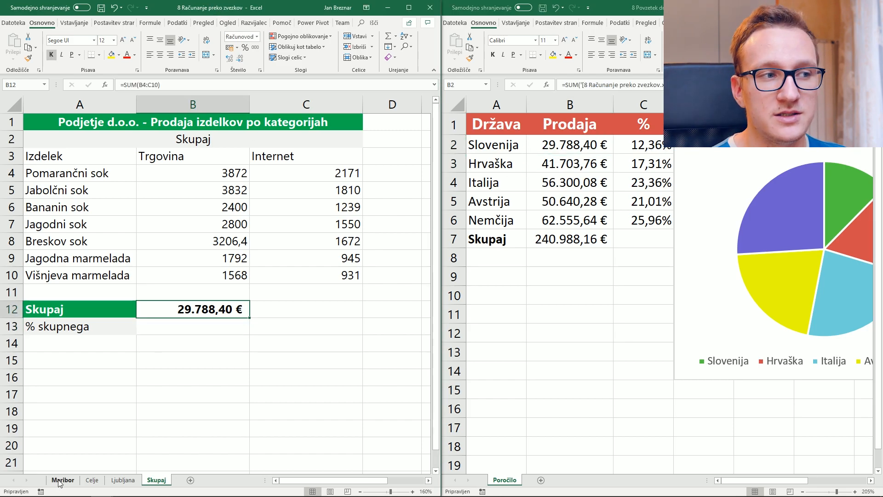
left_click(233, 207)
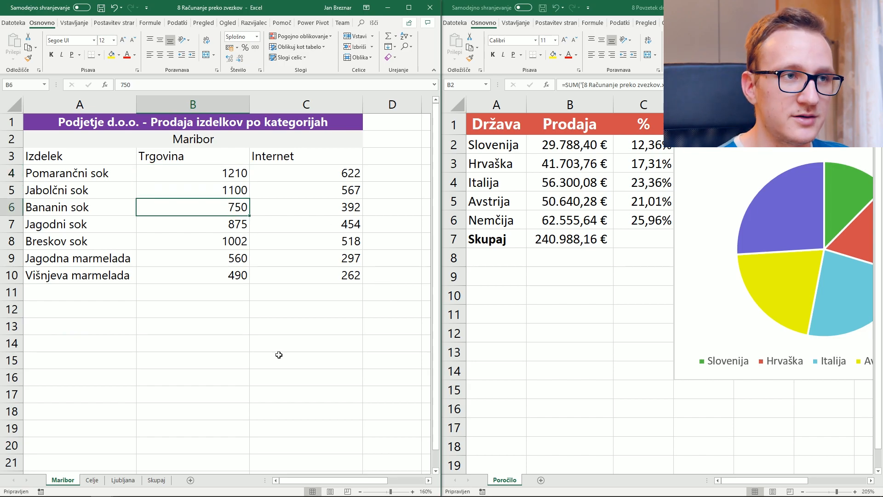
type("100000")
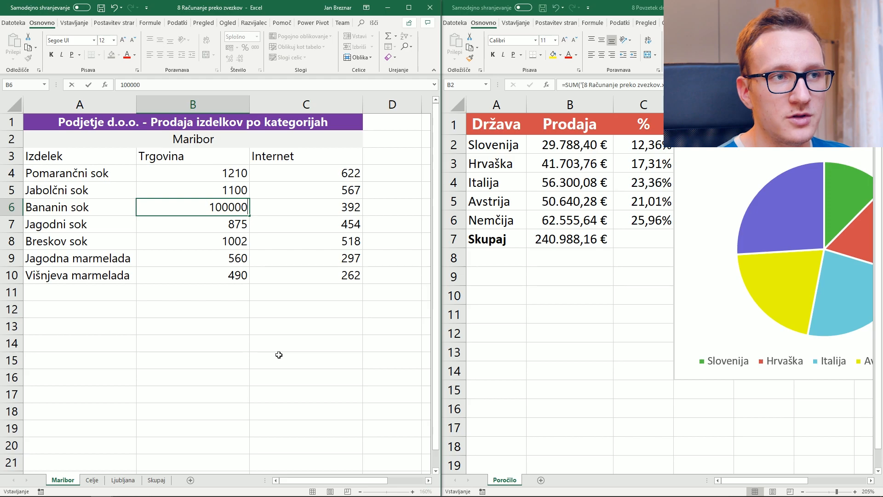
key("Return")
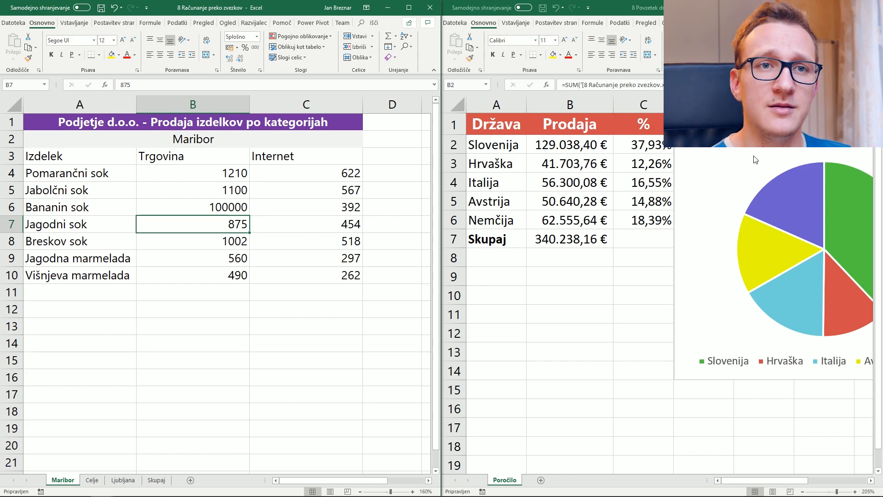
Link the % skupnega cell B13 on the Skupaj sheet to Slovenia's percentage in C2 of the Poročilo sheet in 8 Povzetek držav
left_click(163, 481)
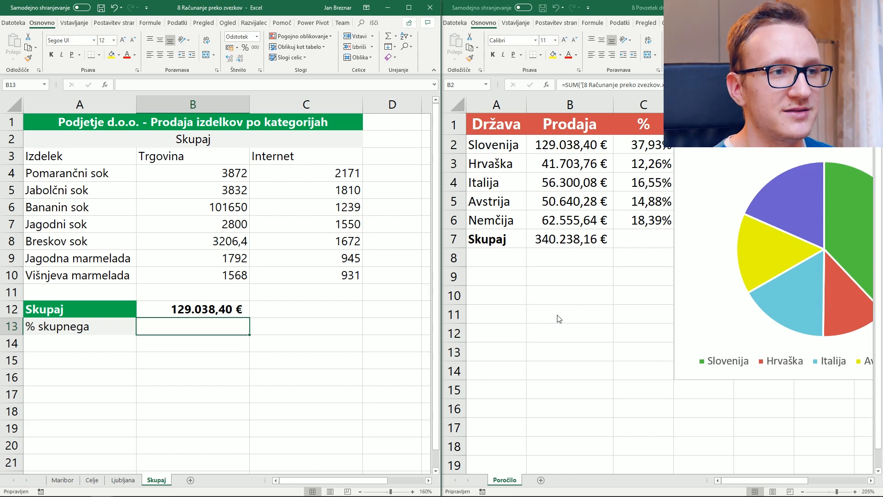
type("=")
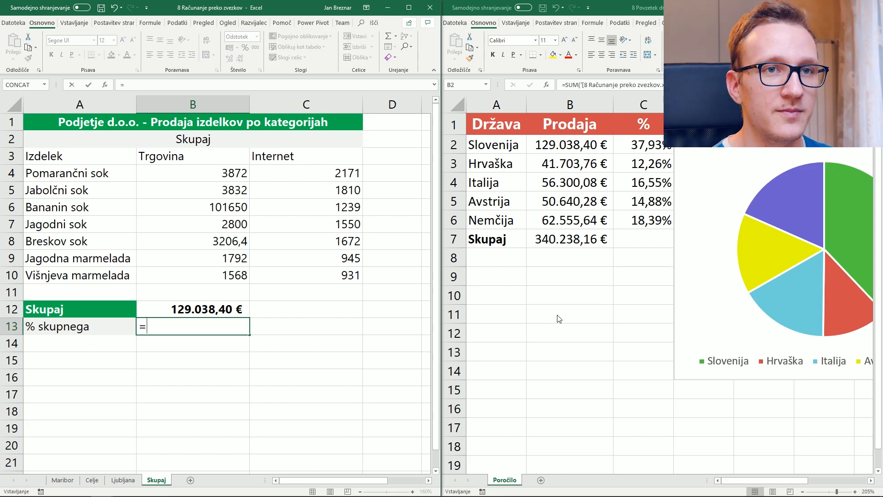
left_click(646, 148)
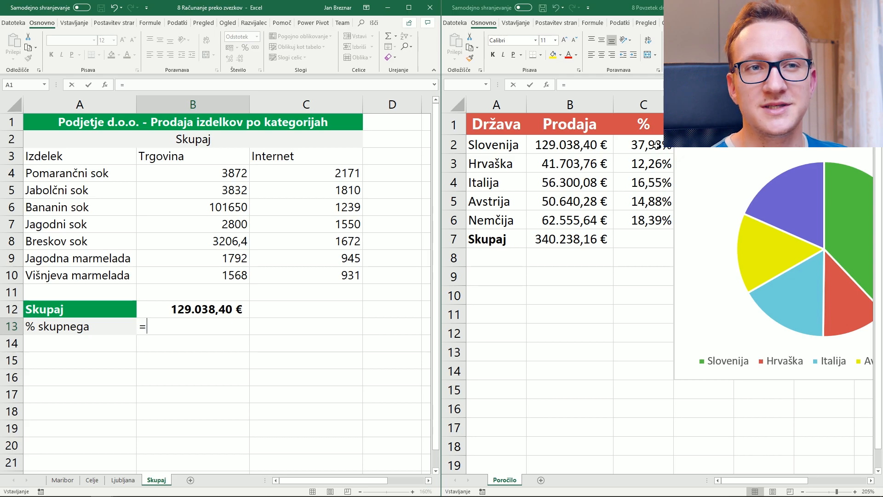
left_click(657, 145)
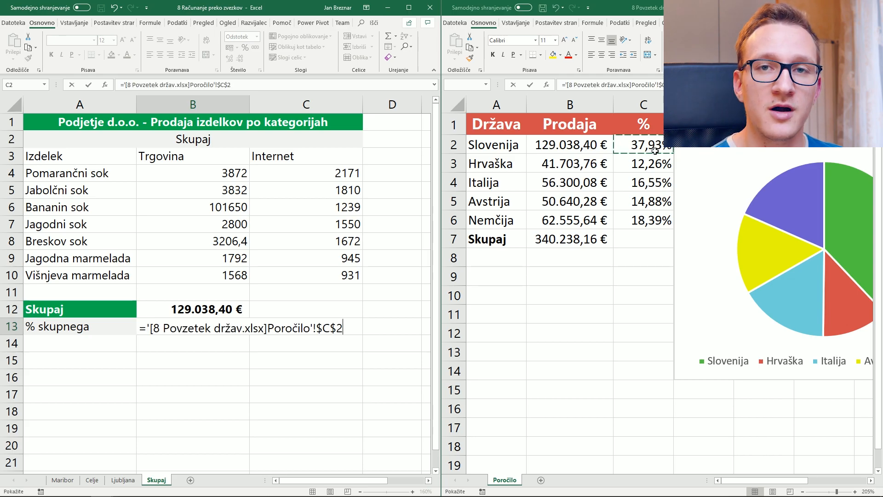
key("Return")
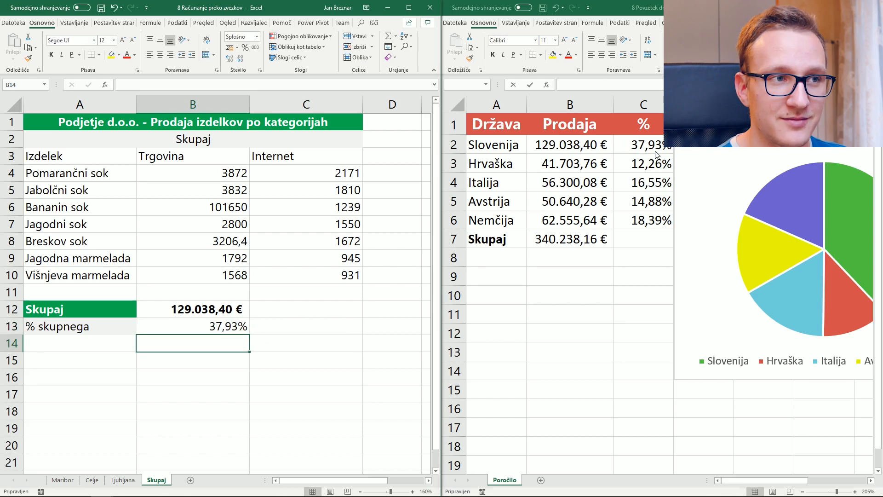
Save and close both workbooks, 8 Računanje preko zvezkov and 8 Povzetek držav
left_click(101, 8)
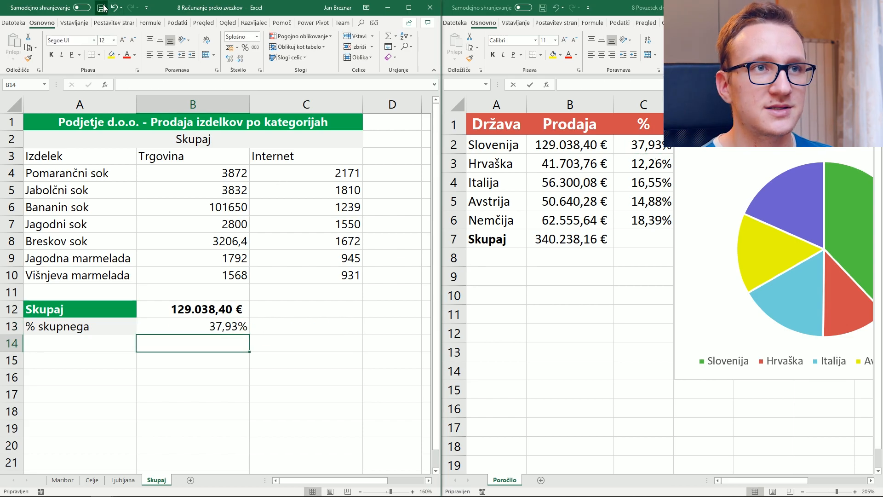
left_click(543, 8)
left_click(872, 8)
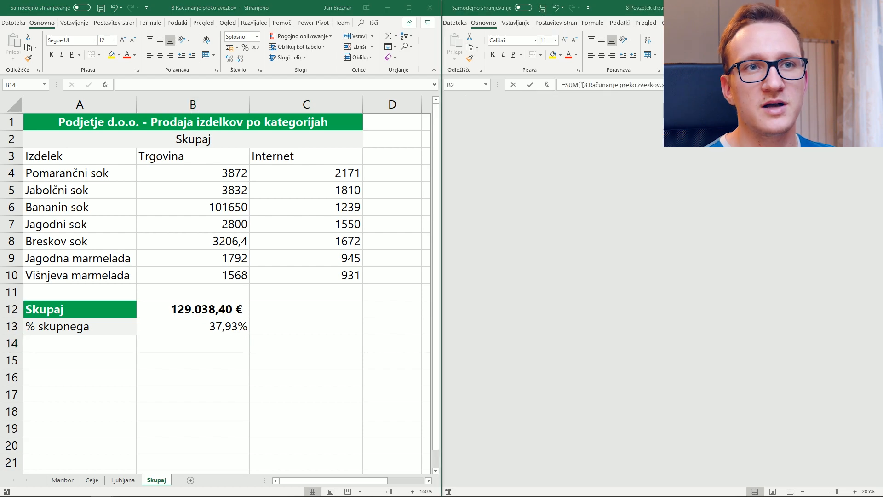
left_click(429, 8)
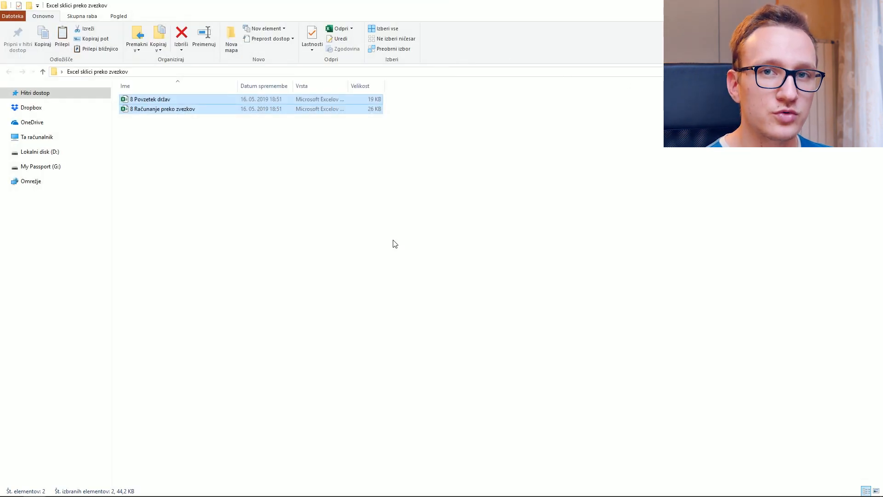
Reopen both workbooks from the Excel sklici preko zvezkov folder and enable the content of 8 Računanje preko zvezkov
key("Return")
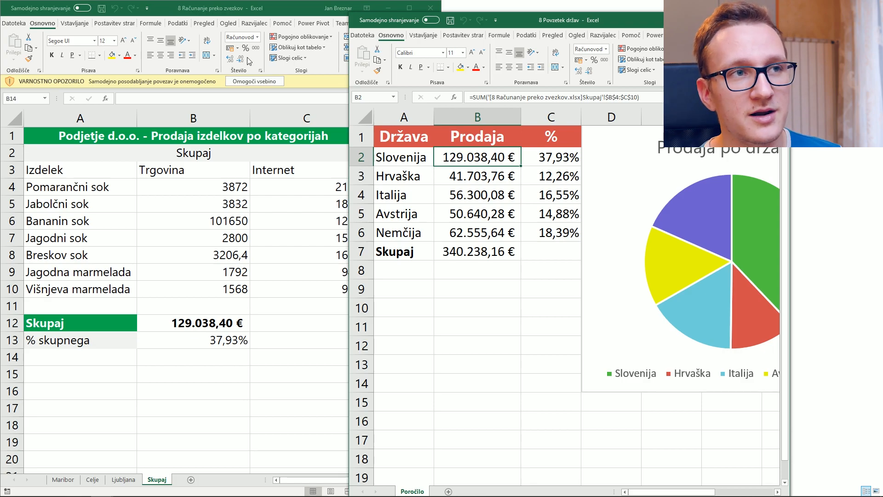
left_click(271, 81)
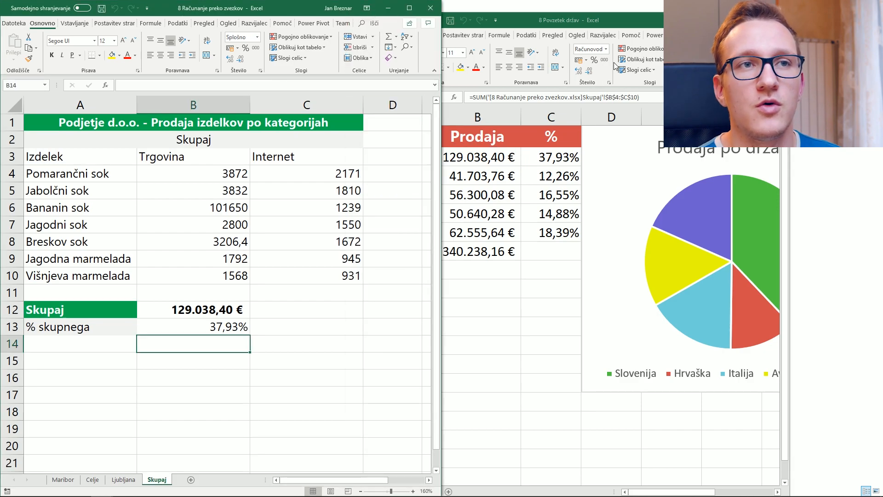
Close 8 Povzetek držav and 8 Računanje preko zvezkov, saving the changes in both
left_click(638, 21)
left_click(779, 20)
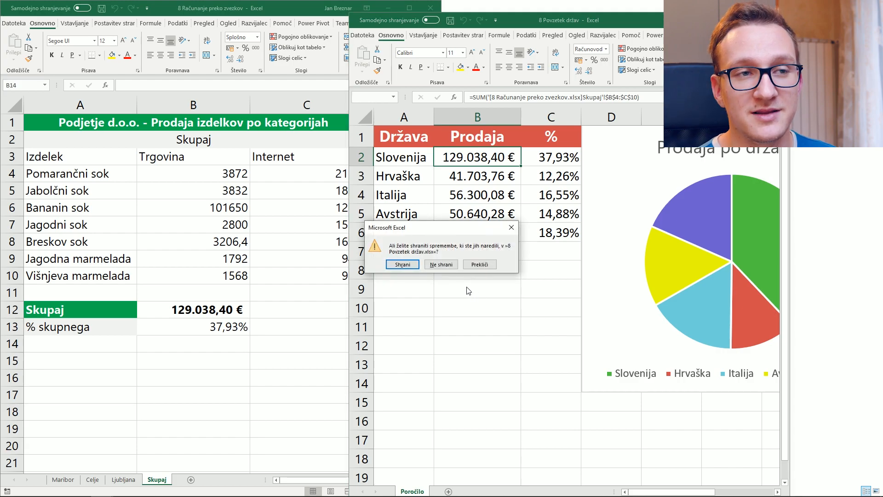
left_click(402, 264)
left_click(431, 9)
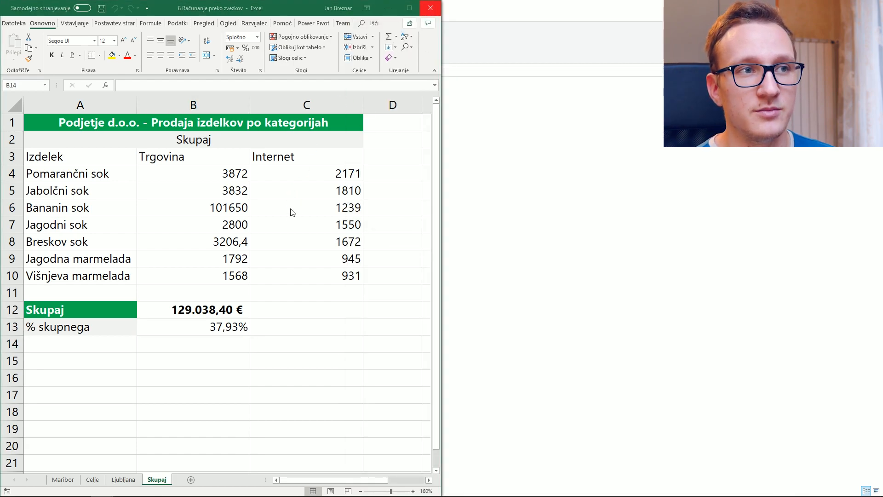
key("Return")
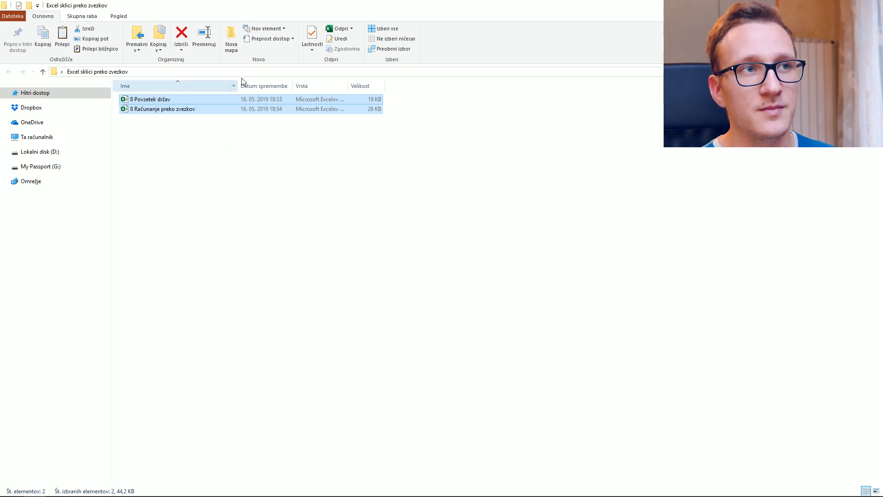
Create a subfolder with the default name in Excel sklici preko zvezkov and move the 8 Povzetek držav workbook into it
left_click(233, 47)
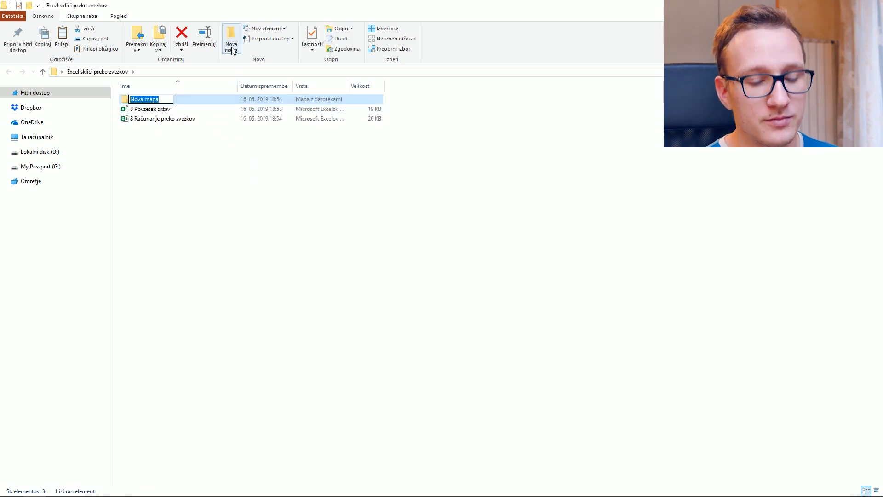
key("Return")
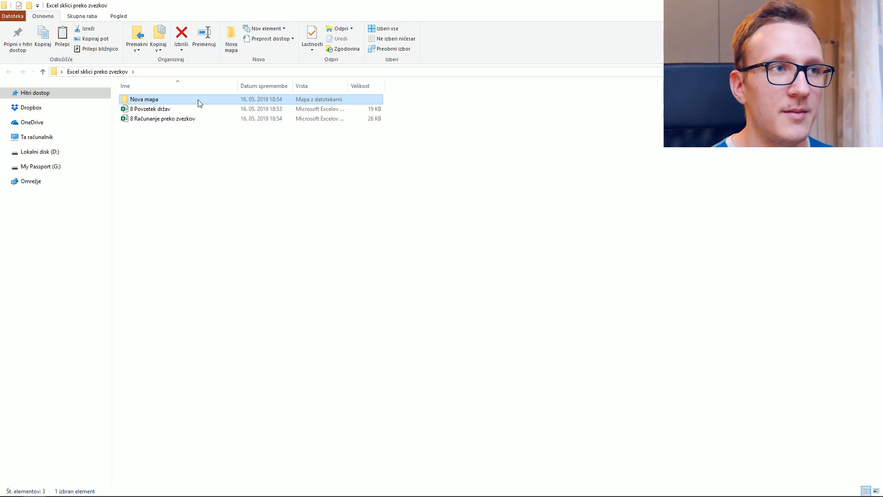
left_click(175, 112)
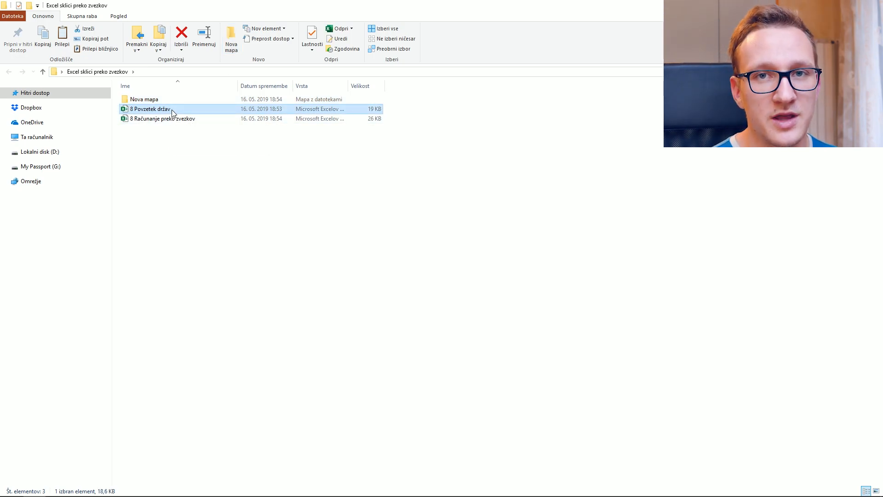
left_click_drag(173, 112, 173, 101)
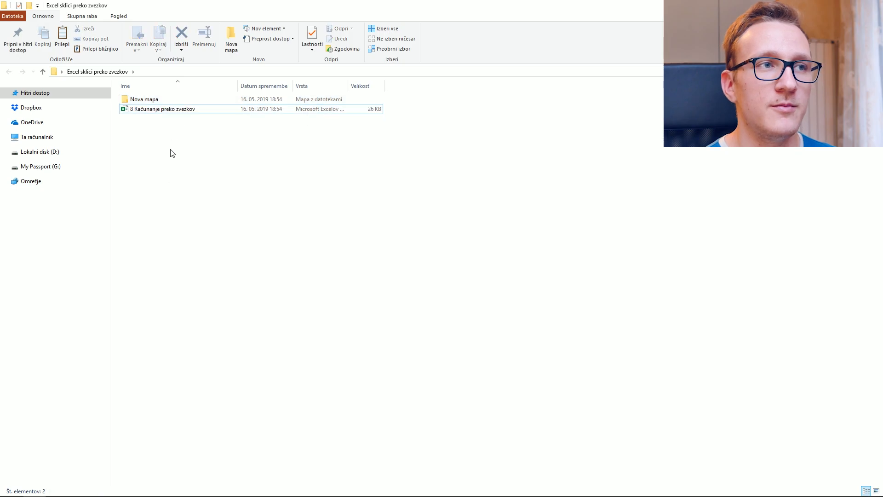
Open the 8 Računanje preko zvezkov workbook and enable its content to try updating the links
double_click(177, 109)
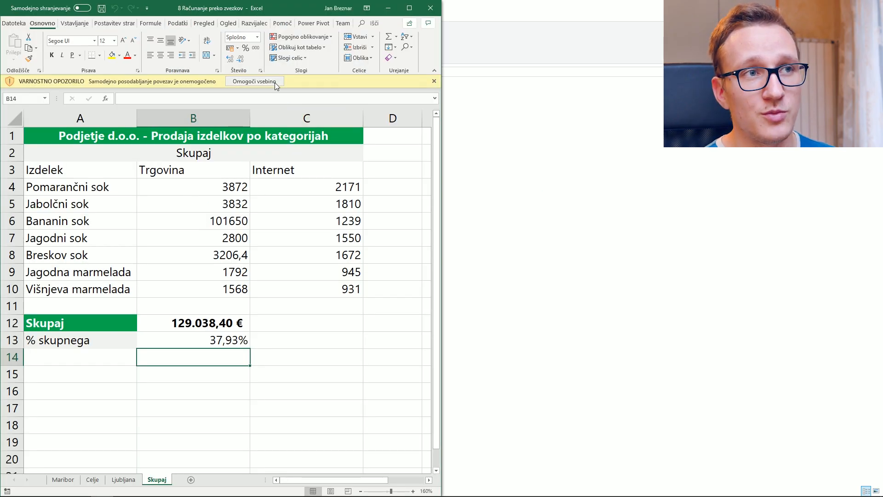
left_click(275, 82)
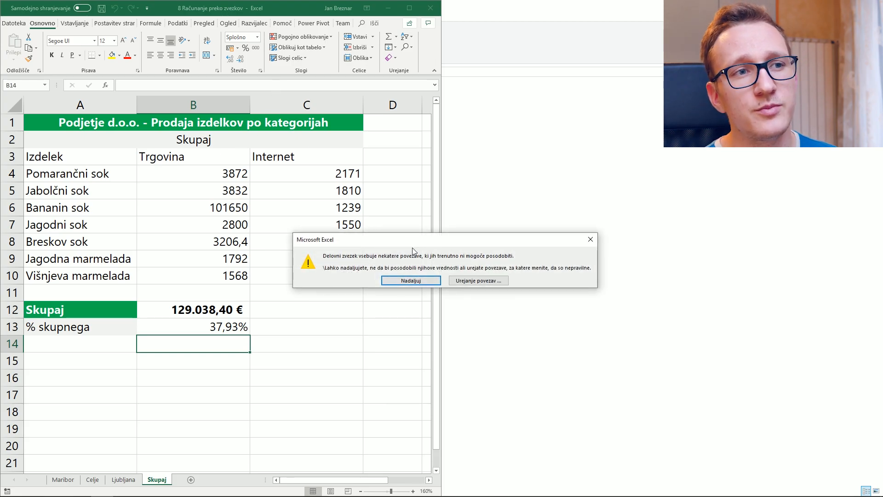
left_click_drag(422, 243, 366, 228)
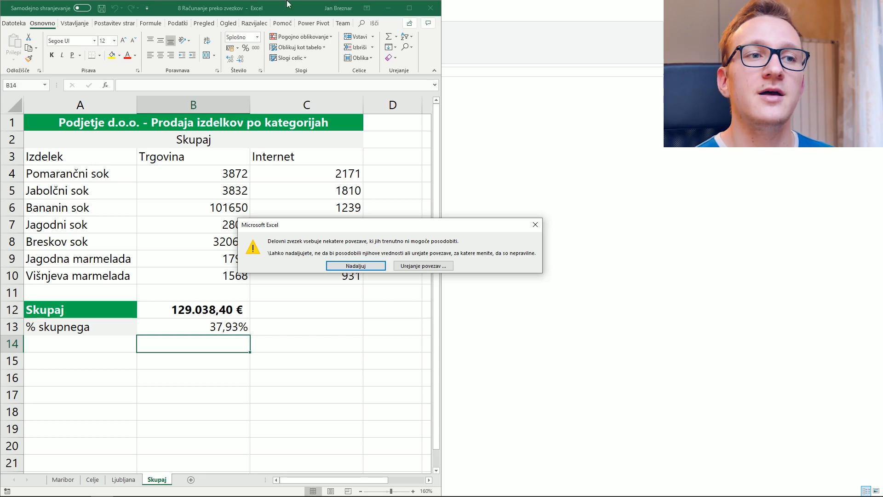
Edit the broken link and change its source to the 8 Povzetek držav workbook in the Nova mapa subfolder
left_click(431, 266)
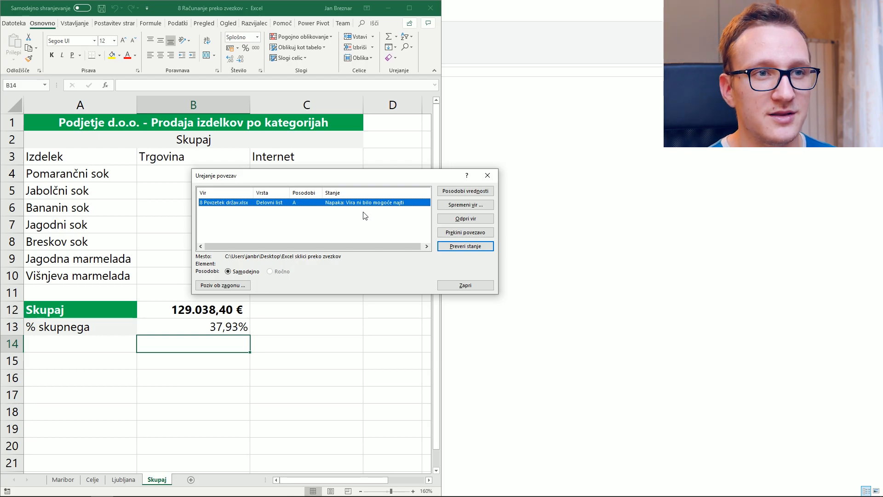
left_click(453, 207)
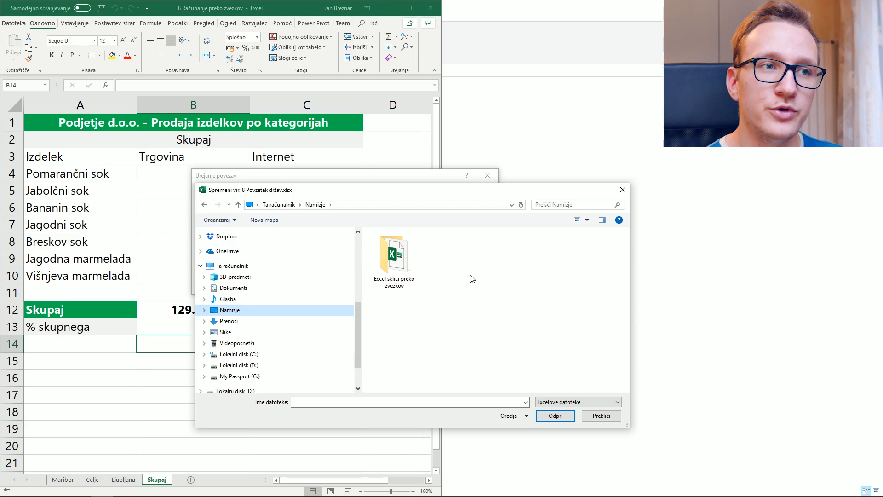
double_click(402, 273)
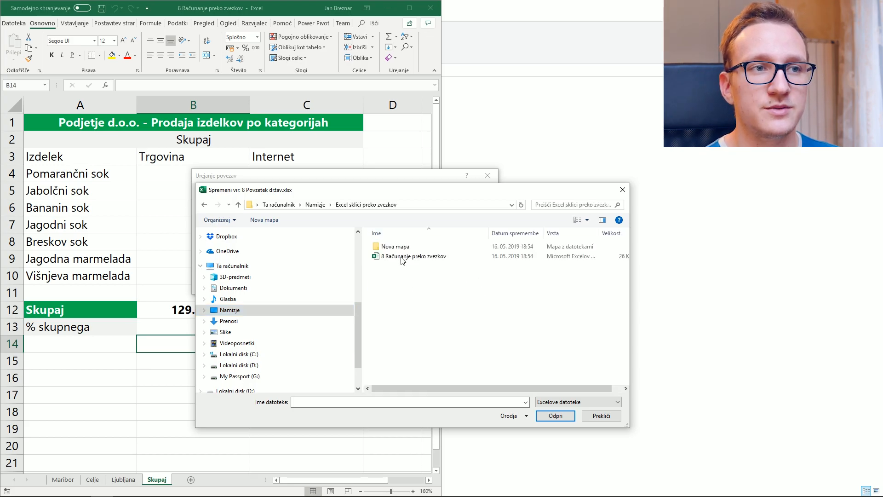
double_click(403, 248)
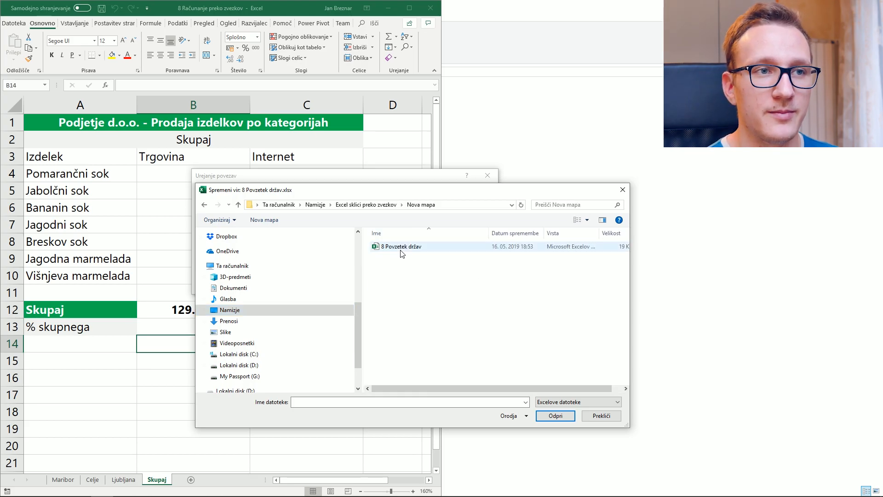
left_click(401, 250)
left_click(559, 418)
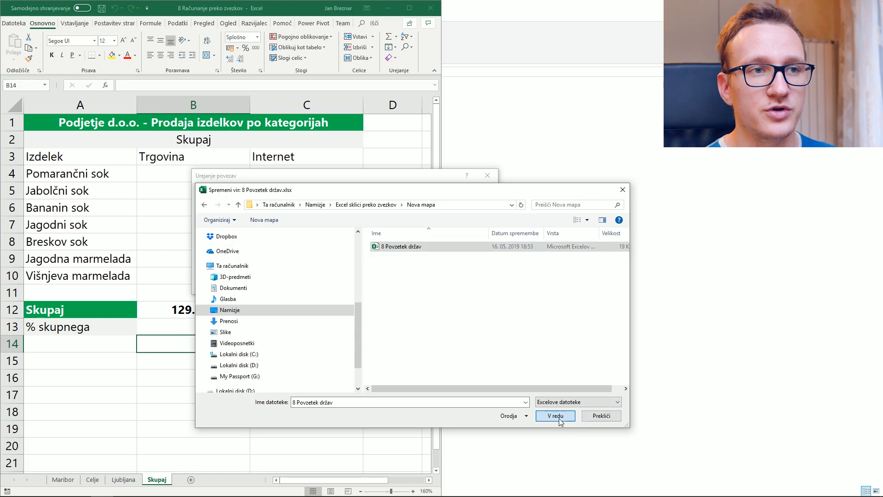